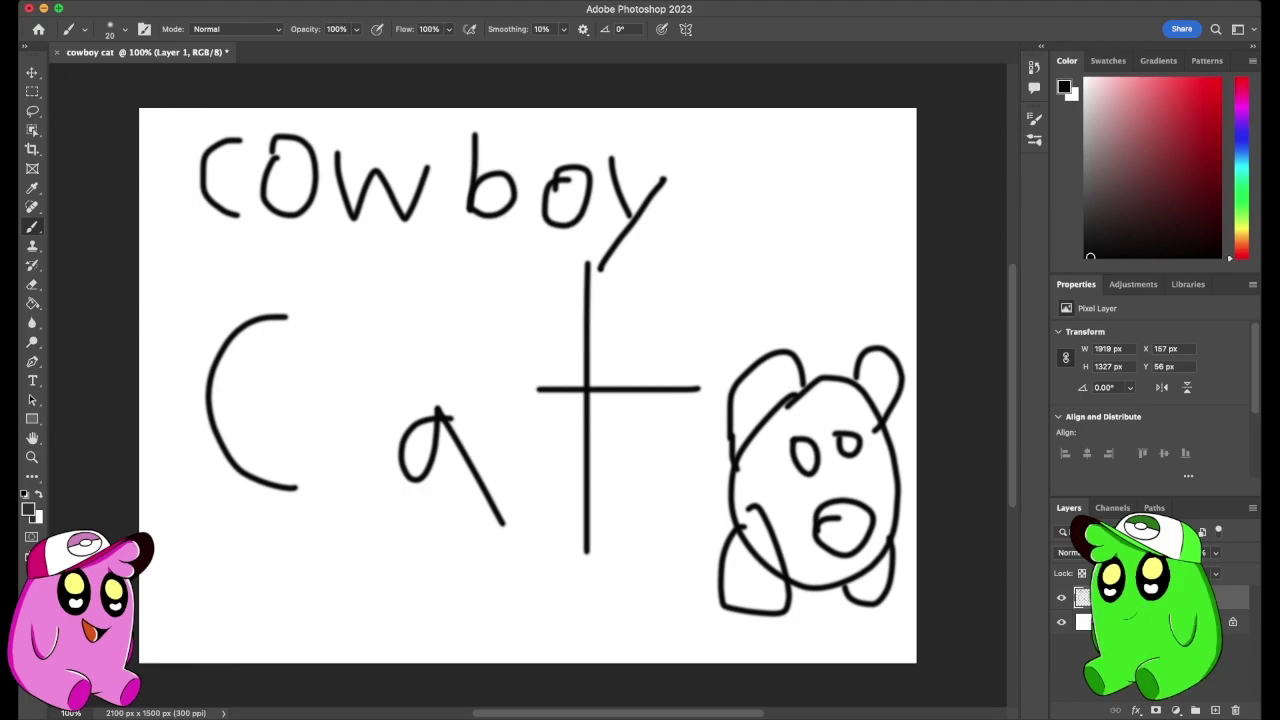
# Add a new empty layer above the handwritten cowboy cat layer and hide the handwritten layer.
pyautogui.press('alt+shift+super+n')
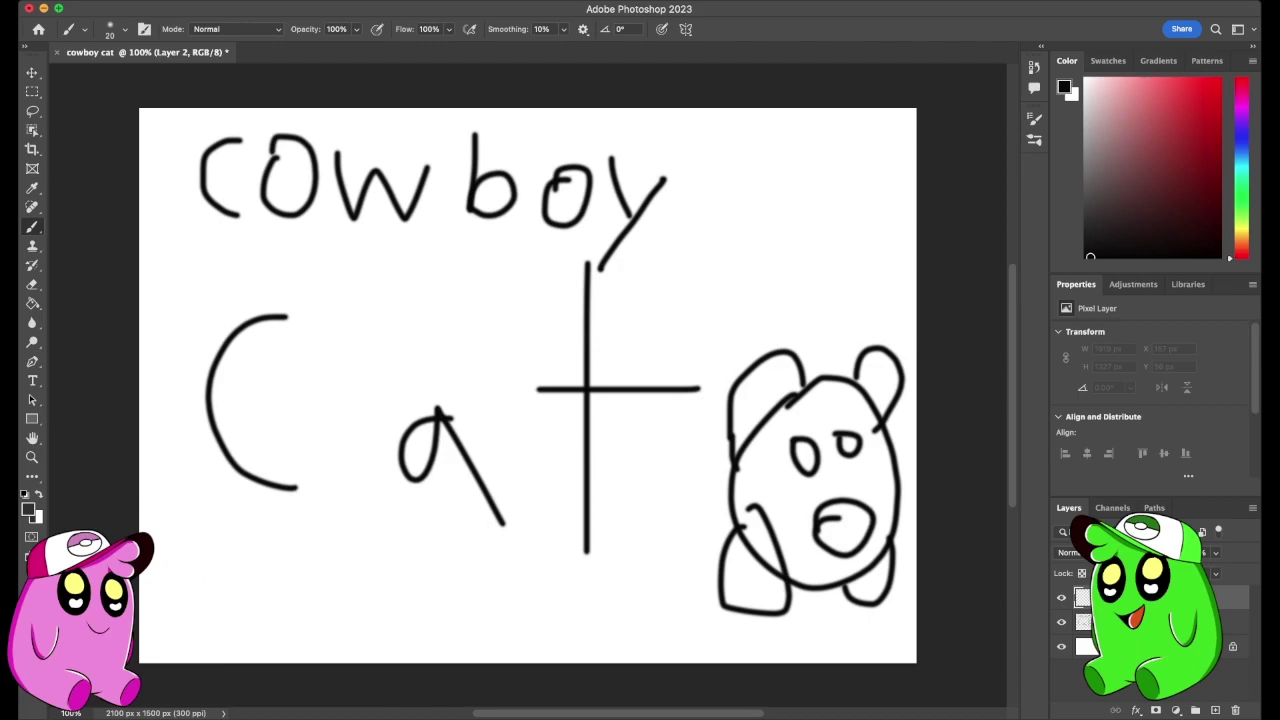
pyautogui.click(1061, 621)
pyautogui.press('Delete')
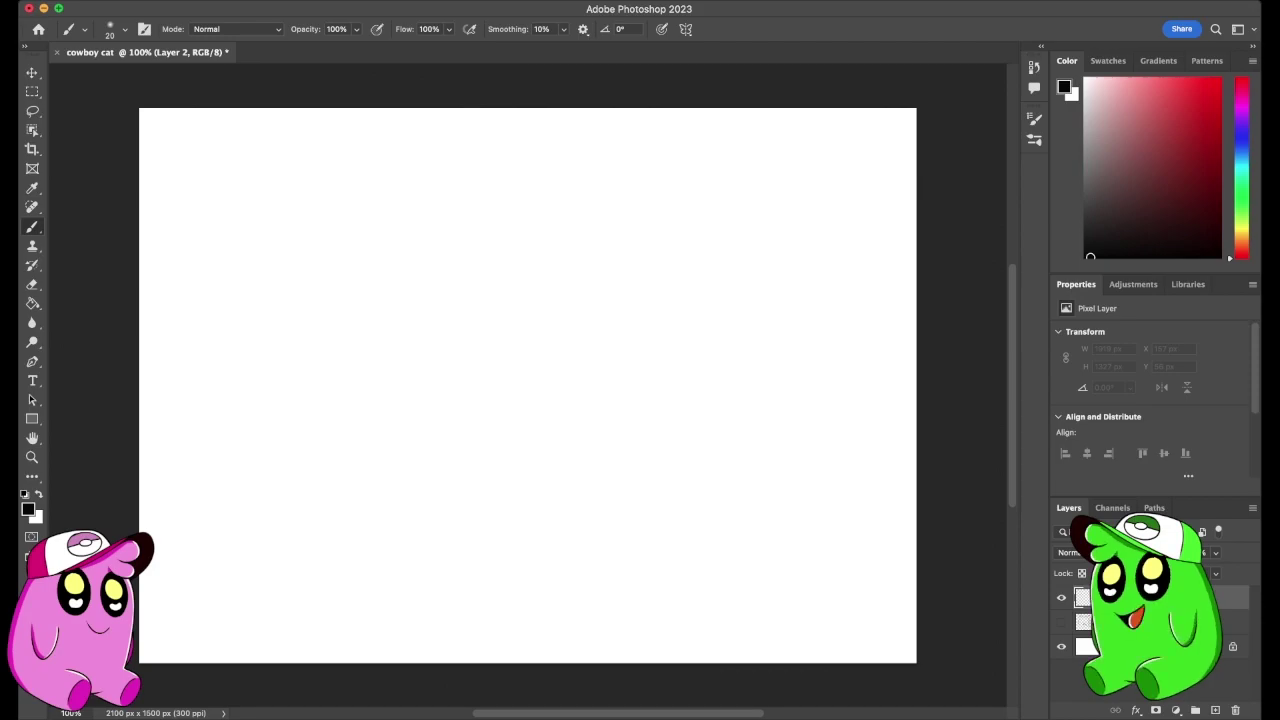
# Brush a standing cat outline in black with an oval head, two pointed ears with inner ears, and a body with arms and legs.
pyautogui.moveTo(477, 272)
pyautogui.mouseDown()
pyautogui.moveTo(435, 311)
pyautogui.moveTo(469, 359)
pyautogui.moveTo(541, 364)
pyautogui.moveTo(566, 348)
pyautogui.moveTo(573, 322)
pyautogui.moveTo(557, 294)
pyautogui.moveTo(526, 276)
pyautogui.moveTo(450, 276)
pyautogui.moveTo(455, 193)
pyautogui.moveTo(486, 198)
pyautogui.moveTo(509, 268)
pyautogui.moveTo(571, 198)
pyautogui.moveTo(582, 271)
pyautogui.moveTo(571, 314)
pyautogui.moveTo(542, 280)
pyautogui.moveTo(560, 247)
pyautogui.moveTo(570, 298)
pyautogui.mouseUp()
pyautogui.moveTo(468, 268)
pyautogui.mouseDown()
pyautogui.moveTo(474, 228)
pyautogui.moveTo(499, 268)
pyautogui.mouseUp()
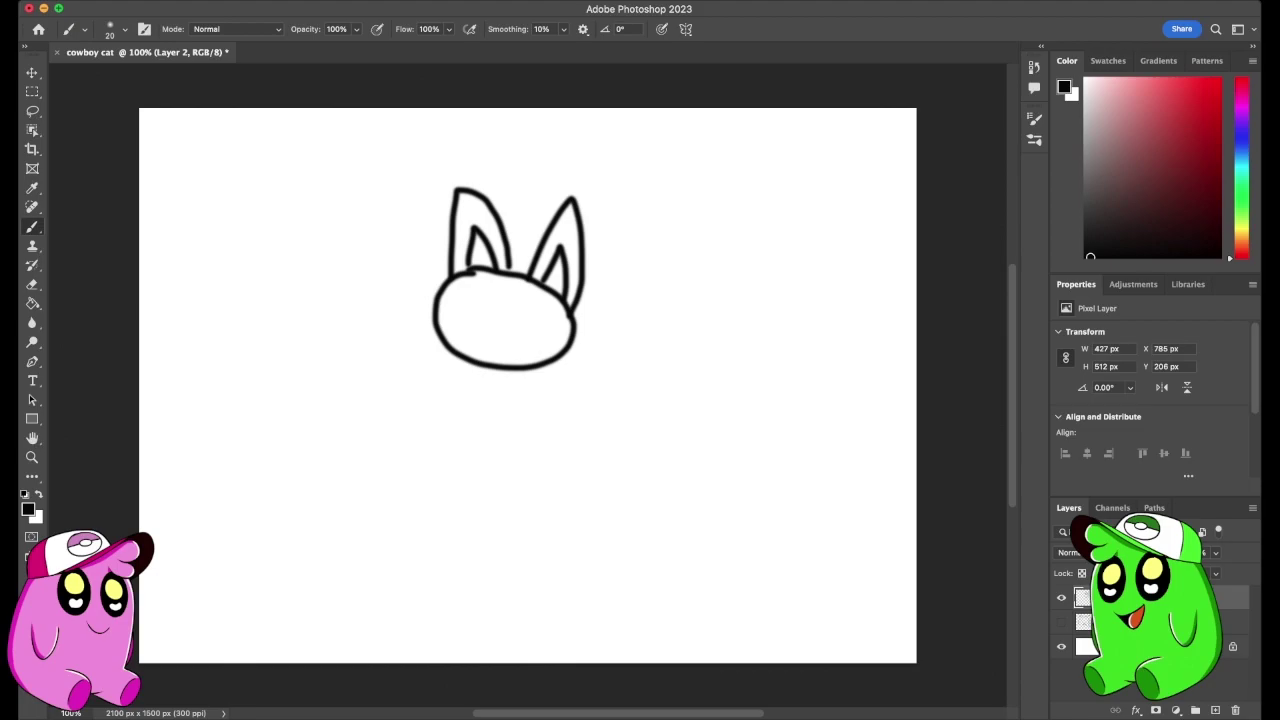
pyautogui.moveTo(471, 363)
pyautogui.mouseDown()
pyautogui.moveTo(468, 406)
pyautogui.moveTo(425, 438)
pyautogui.moveTo(413, 503)
pyautogui.moveTo(439, 519)
pyautogui.moveTo(455, 482)
pyautogui.moveTo(473, 493)
pyautogui.moveTo(485, 641)
pyautogui.moveTo(510, 635)
pyautogui.moveTo(535, 558)
pyautogui.moveTo(559, 641)
pyautogui.moveTo(574, 646)
pyautogui.moveTo(585, 492)
pyautogui.moveTo(597, 488)
pyautogui.moveTo(627, 529)
pyautogui.moveTo(635, 509)
pyautogui.moveTo(630, 470)
pyautogui.moveTo(586, 422)
pyautogui.moveTo(568, 346)
pyautogui.mouseUp()
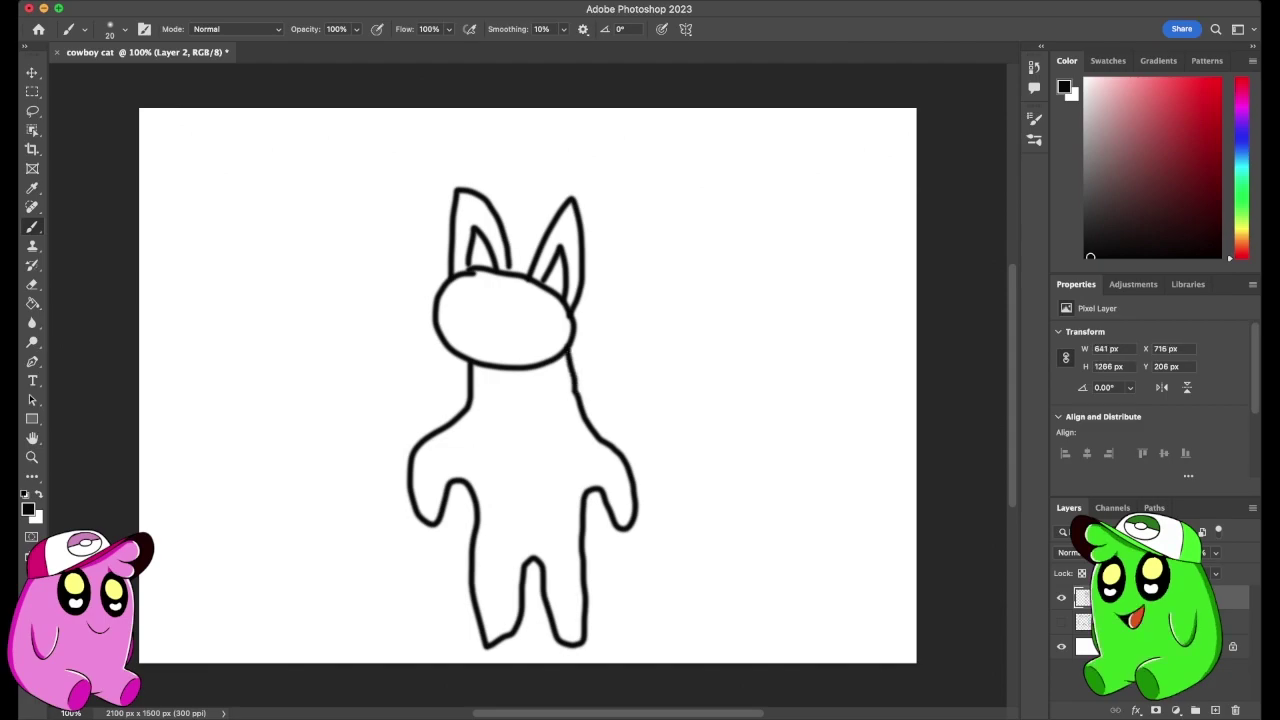
# Draw a long tail rising from the cat's hip and curling into a spiral, undoing the first attempt and redrawing it.
pyautogui.moveTo(588, 566)
pyautogui.mouseDown()
pyautogui.moveTo(633, 571)
pyautogui.moveTo(706, 503)
pyautogui.moveTo(747, 523)
pyautogui.moveTo(764, 596)
pyautogui.moveTo(797, 611)
pyautogui.moveTo(779, 541)
pyautogui.mouseUp()
pyautogui.press('super+z')
pyautogui.moveTo(586, 550)
pyautogui.mouseDown()
pyautogui.moveTo(724, 459)
pyautogui.moveTo(770, 344)
pyautogui.moveTo(740, 298)
pyautogui.moveTo(636, 326)
pyautogui.moveTo(668, 376)
pyautogui.moveTo(698, 356)
pyautogui.moveTo(660, 336)
pyautogui.moveTo(682, 354)
pyautogui.moveTo(654, 366)
pyautogui.moveTo(644, 348)
pyautogui.moveTo(666, 314)
pyautogui.moveTo(714, 298)
pyautogui.moveTo(750, 336)
pyautogui.moveTo(730, 406)
pyautogui.moveTo(698, 450)
pyautogui.moveTo(592, 522)
pyautogui.moveTo(584, 542)
pyautogui.mouseUp()
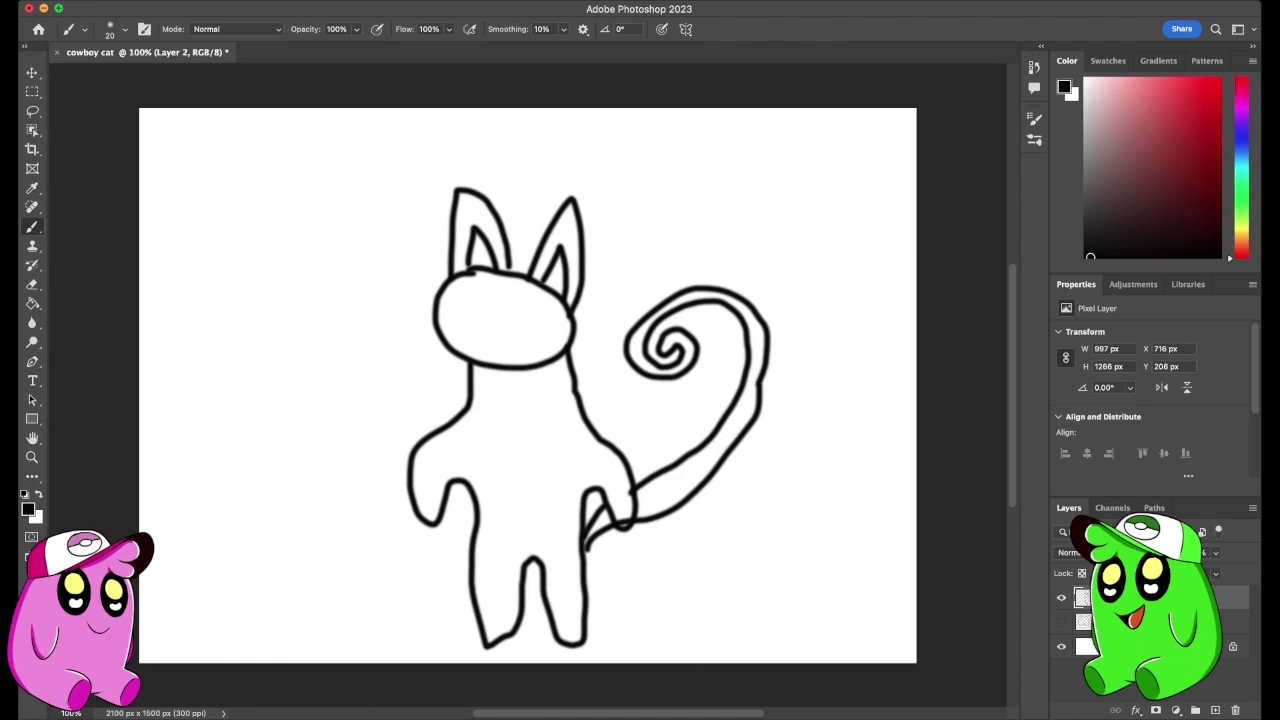
# Hand-letter "whip" above the curled tail and add three short motion dashes around the tail.
pyautogui.moveTo(626, 258)
pyautogui.mouseDown()
pyautogui.moveTo(649, 234)
pyautogui.moveTo(612, 226)
pyautogui.mouseUp()
pyautogui.moveTo(672, 258)
pyautogui.mouseDown()
pyautogui.moveTo(691, 209)
pyautogui.moveTo(698, 256)
pyautogui.moveTo(671, 253)
pyautogui.moveTo(658, 186)
pyautogui.mouseUp()
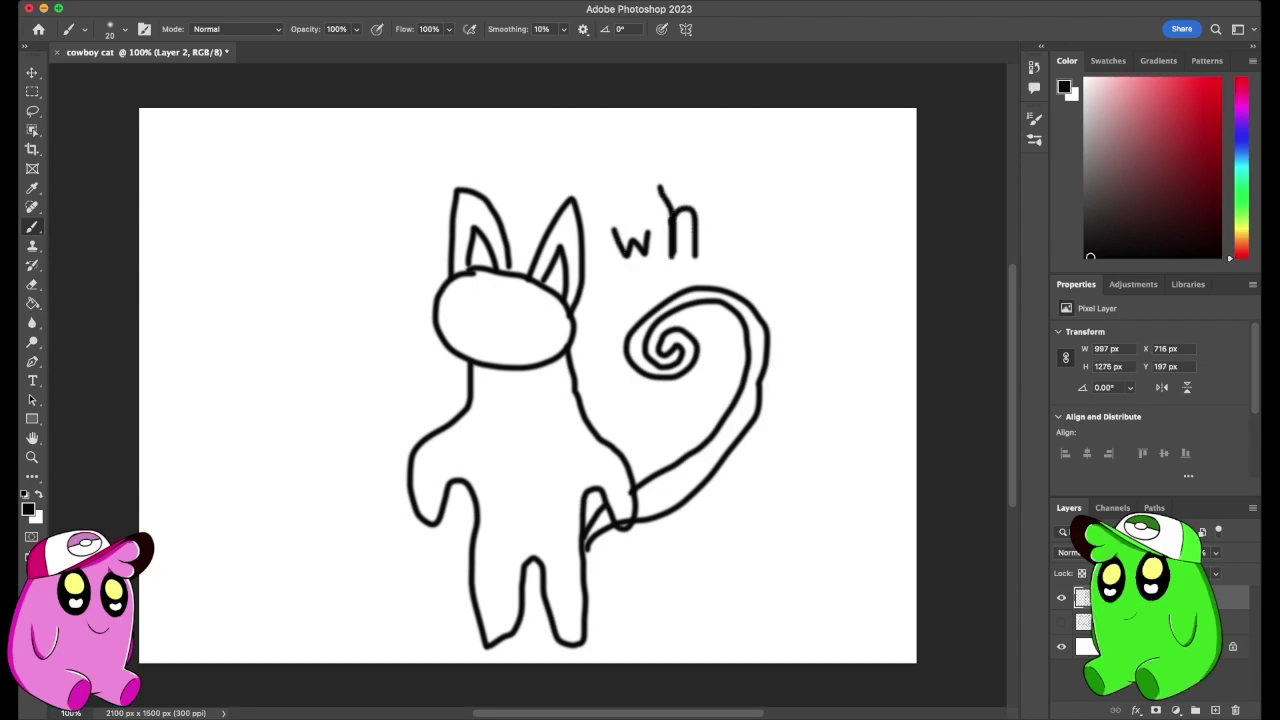
pyautogui.moveTo(738, 260); pyautogui.dragTo(737, 203)
pyautogui.click(721, 187)
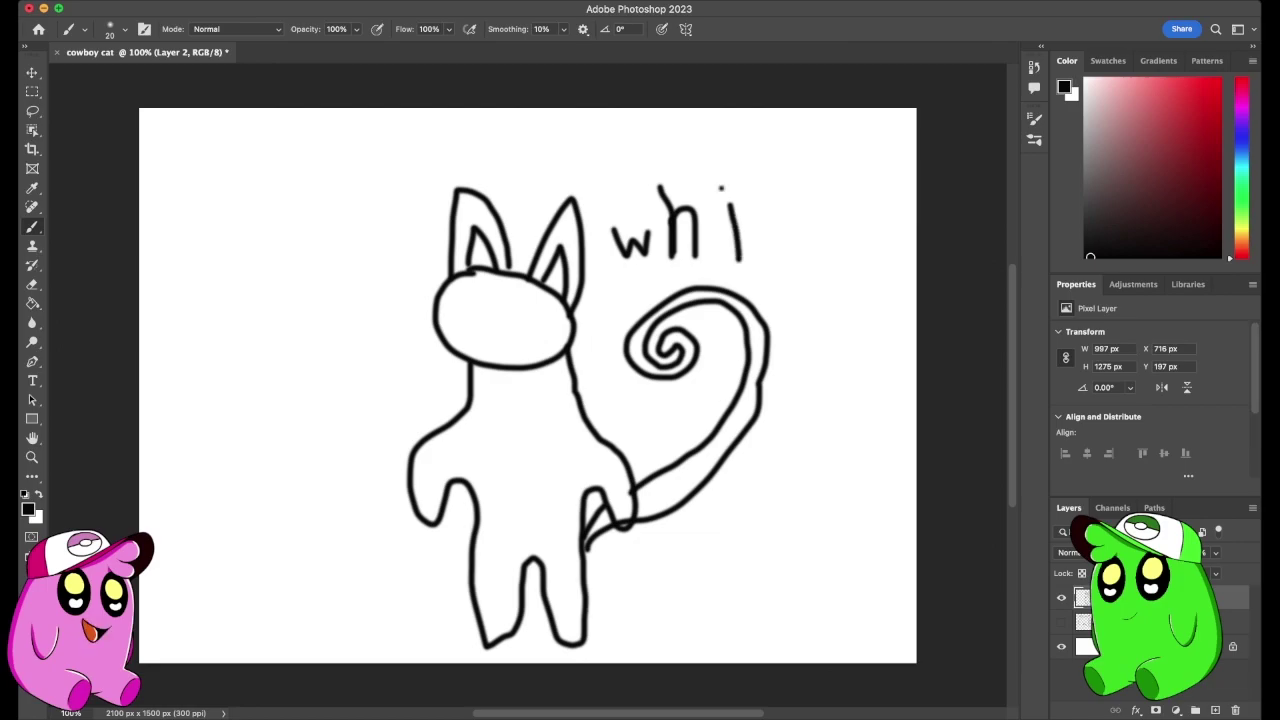
pyautogui.moveTo(782, 254)
pyautogui.mouseDown()
pyautogui.moveTo(765, 157)
pyautogui.moveTo(792, 192)
pyautogui.moveTo(772, 198)
pyautogui.mouseUp()
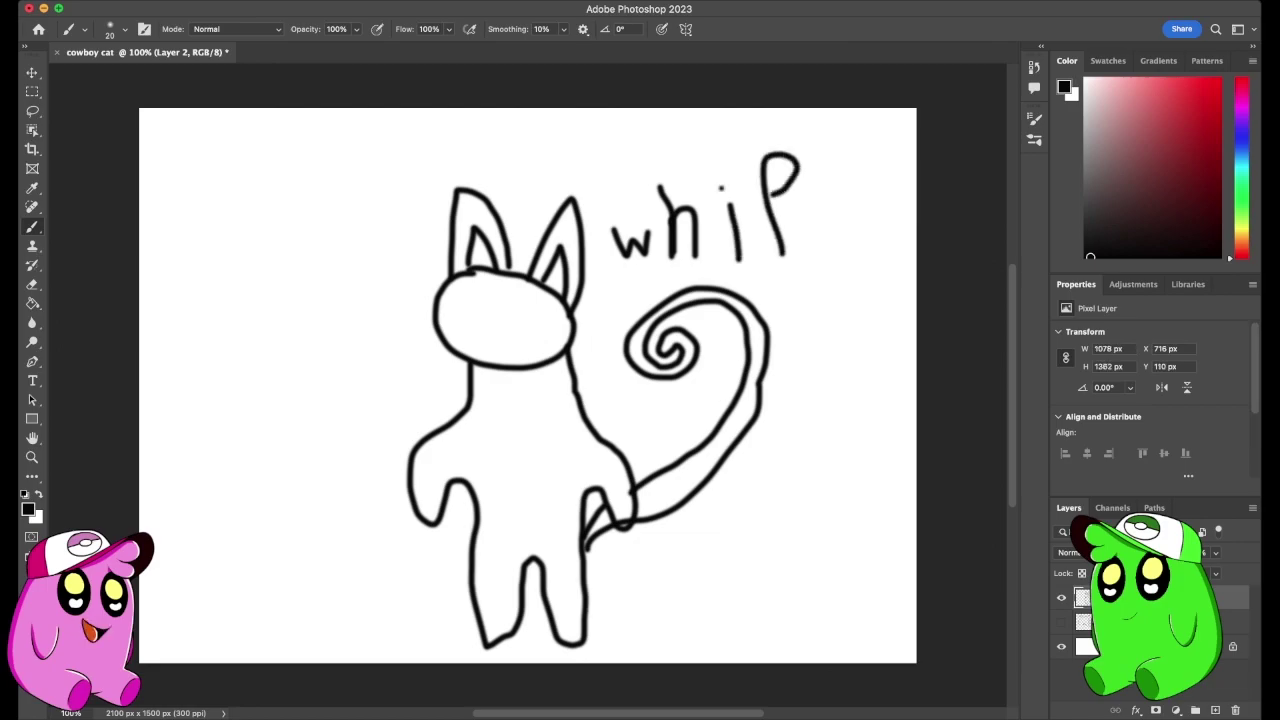
pyautogui.moveTo(645, 301); pyautogui.dragTo(627, 287)
pyautogui.moveTo(697, 323); pyautogui.dragTo(711, 321)
pyautogui.moveTo(644, 410); pyautogui.dragTo(640, 433)
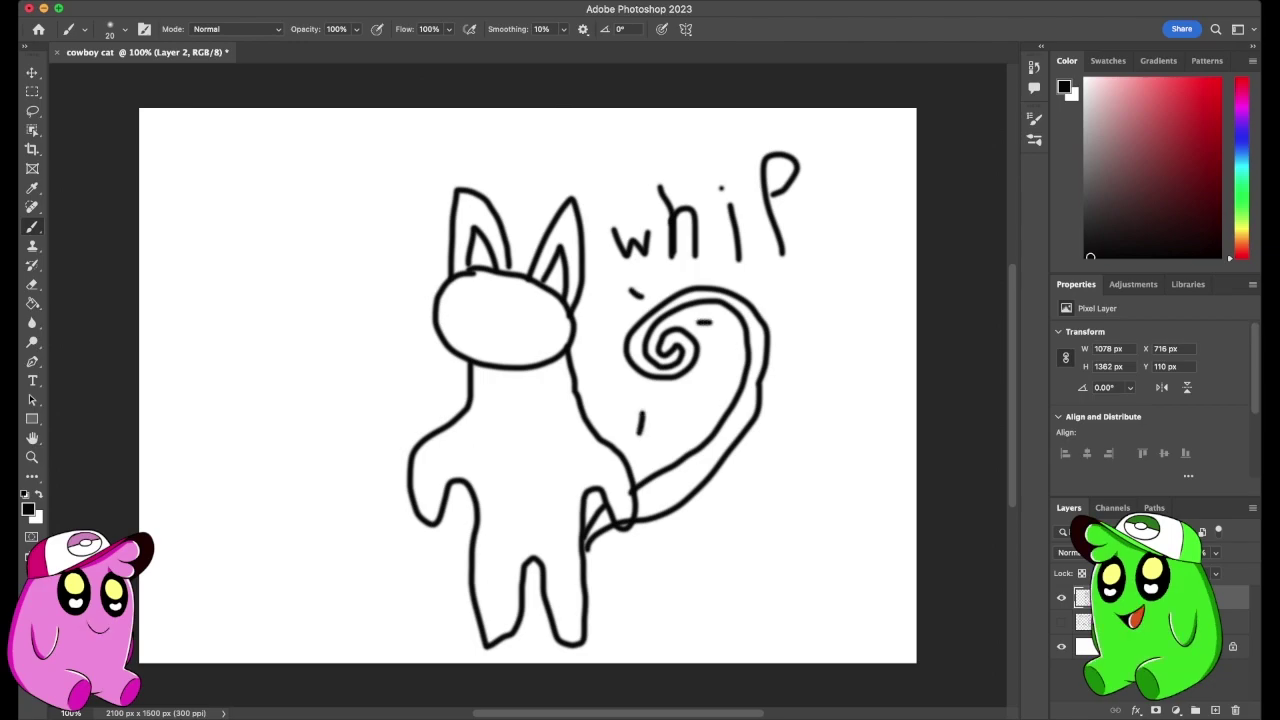
# Give the cat closed line eyes and an open smiling mouth, and draw a tall two-armed cactus beside it.
pyautogui.moveTo(460, 297)
pyautogui.mouseDown()
pyautogui.moveTo(490, 302)
pyautogui.moveTo(474, 288)
pyautogui.moveTo(458, 300)
pyautogui.mouseUp()
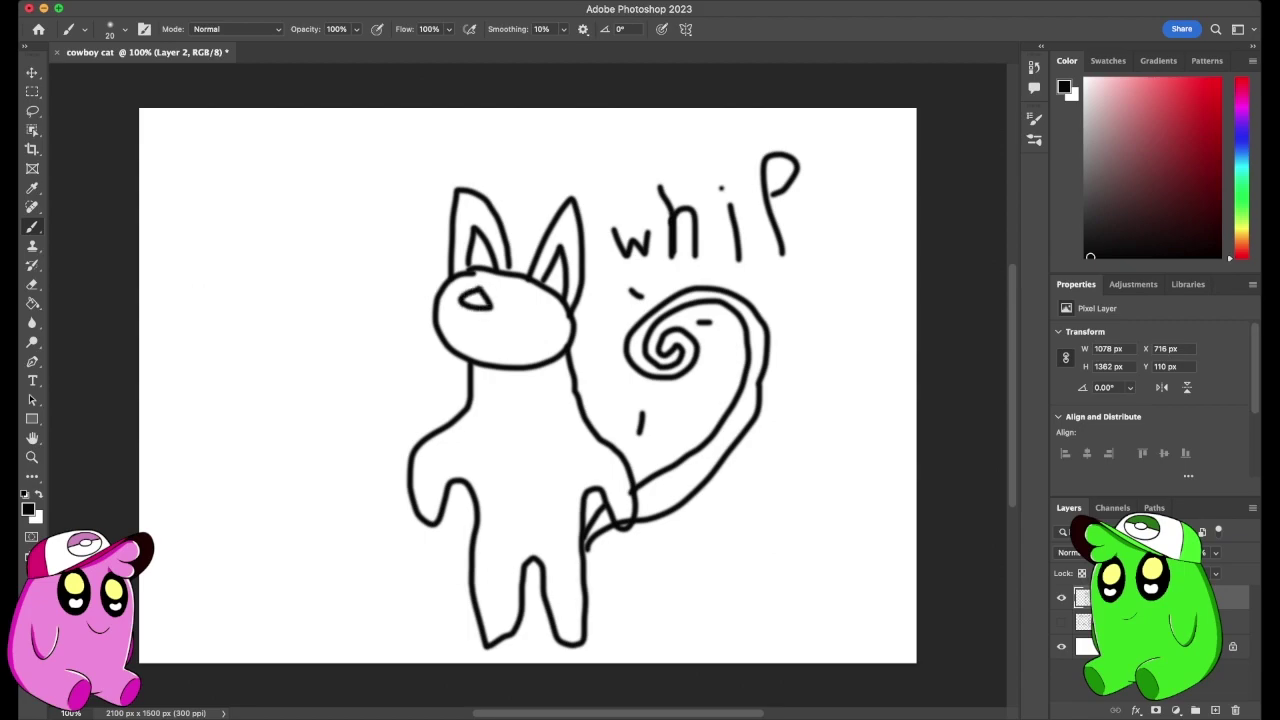
pyautogui.press('super+z')
pyautogui.moveTo(466, 303)
pyautogui.mouseDown()
pyautogui.moveTo(540, 305)
pyautogui.moveTo(496, 321)
pyautogui.moveTo(525, 315)
pyautogui.moveTo(519, 345)
pyautogui.moveTo(493, 324)
pyautogui.mouseUp()
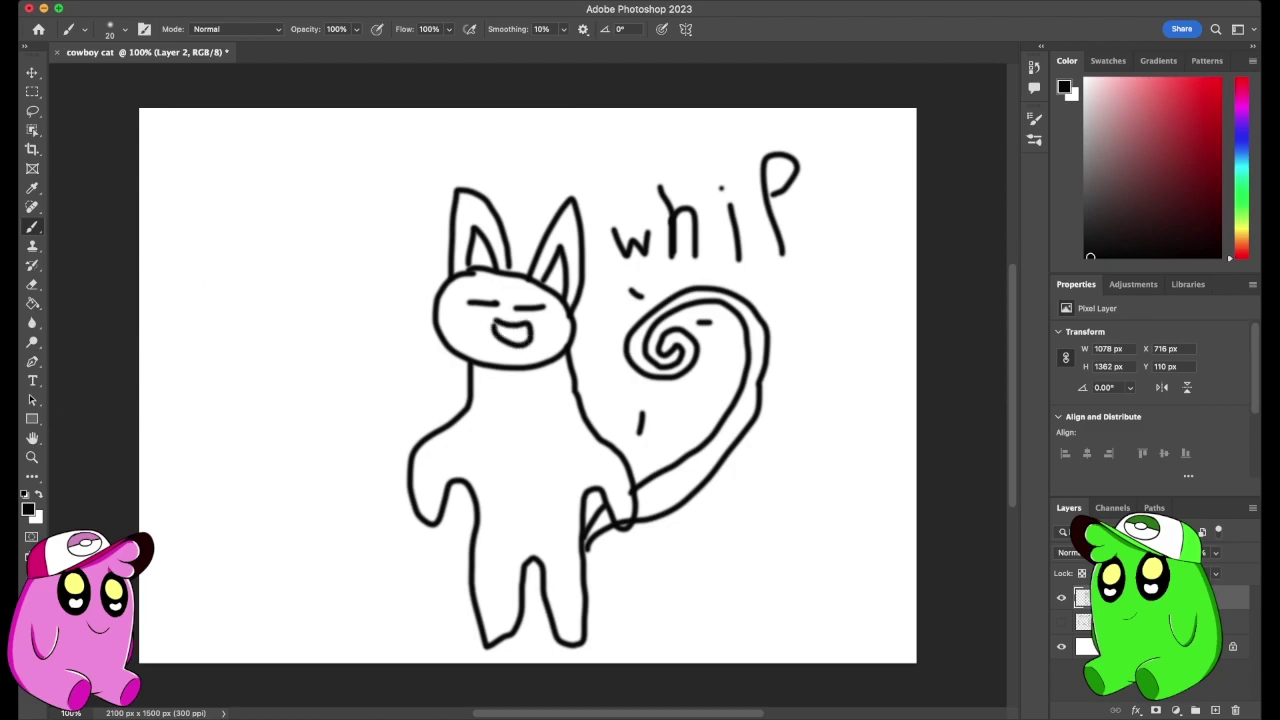
pyautogui.moveTo(254, 558)
pyautogui.mouseDown()
pyautogui.moveTo(257, 426)
pyautogui.moveTo(207, 405)
pyautogui.moveTo(199, 340)
pyautogui.moveTo(234, 333)
pyautogui.moveTo(242, 363)
pyautogui.moveTo(261, 367)
pyautogui.moveTo(279, 249)
pyautogui.moveTo(323, 235)
pyautogui.moveTo(341, 291)
pyautogui.moveTo(330, 352)
pyautogui.moveTo(372, 354)
pyautogui.moveTo(380, 394)
pyautogui.moveTo(354, 438)
pyautogui.moveTo(341, 402)
pyautogui.moveTo(303, 407)
pyautogui.moveTo(299, 545)
pyautogui.moveTo(254, 558)
pyautogui.mouseUp()
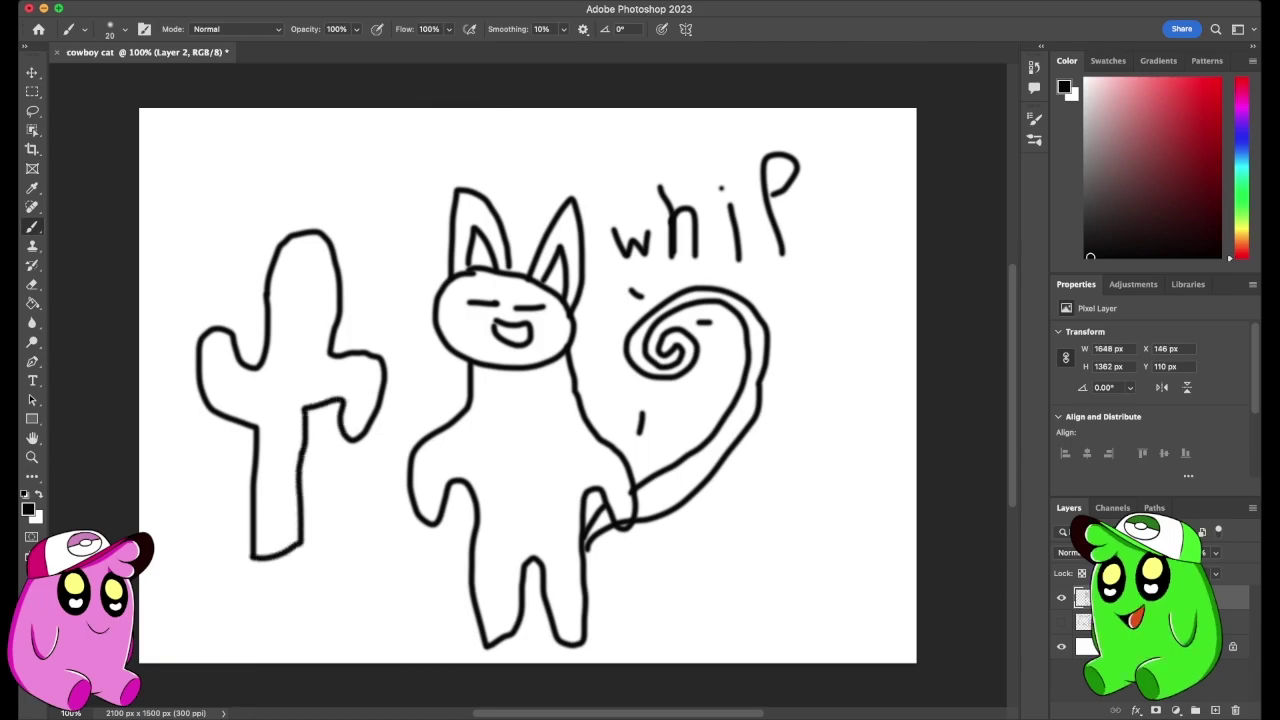
# Scribble a round tumbleweed of crossing strokes in the canvas's lower right corner, with three short motion lines above it.
pyautogui.moveTo(838, 492)
pyautogui.mouseDown()
pyautogui.moveTo(771, 585)
pyautogui.moveTo(827, 647)
pyautogui.moveTo(879, 570)
pyautogui.moveTo(847, 522)
pyautogui.moveTo(806, 506)
pyautogui.mouseUp()
pyautogui.moveTo(754, 549)
pyautogui.mouseDown()
pyautogui.moveTo(846, 505)
pyautogui.moveTo(830, 482)
pyautogui.moveTo(776, 536)
pyautogui.mouseUp()
pyautogui.moveTo(746, 624)
pyautogui.mouseDown()
pyautogui.moveTo(859, 567)
pyautogui.moveTo(868, 530)
pyautogui.mouseUp()
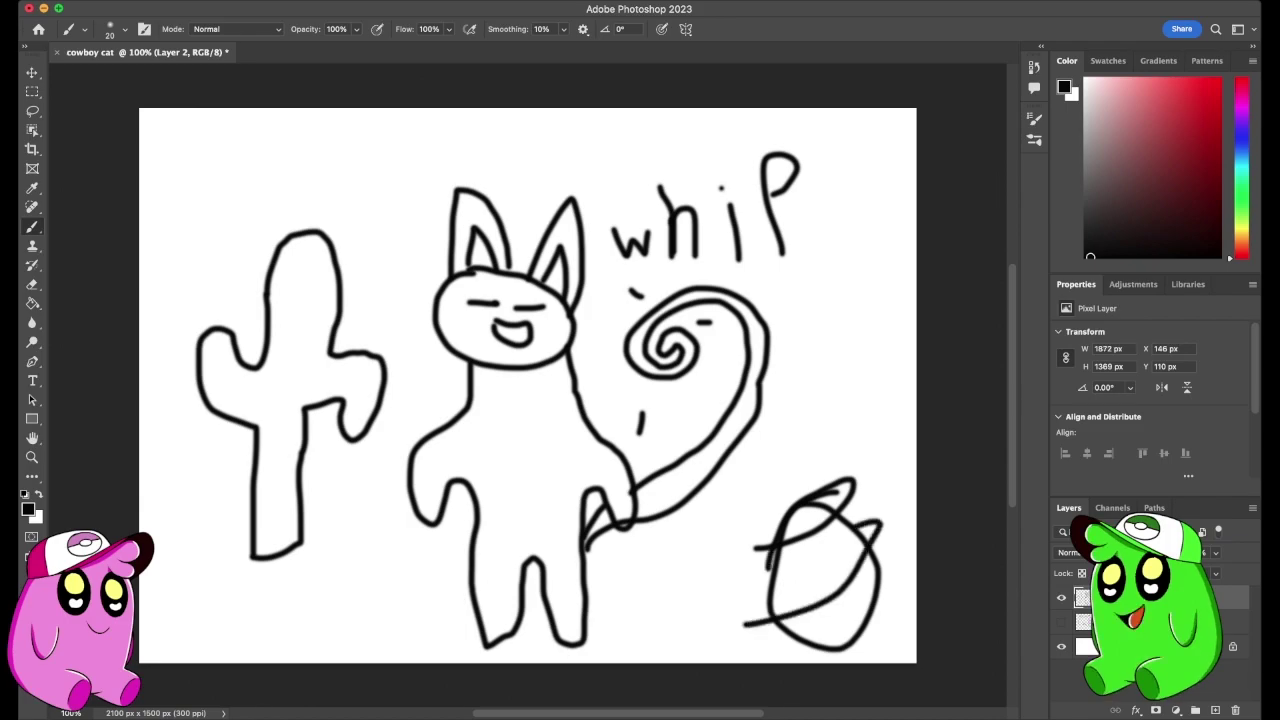
pyautogui.moveTo(762, 600); pyautogui.dragTo(754, 620)
pyautogui.moveTo(760, 560)
pyautogui.mouseDown()
pyautogui.moveTo(872, 618)
pyautogui.moveTo(892, 602)
pyautogui.moveTo(884, 584)
pyautogui.mouseUp()
pyautogui.moveTo(857, 497)
pyautogui.mouseDown()
pyautogui.moveTo(830, 627)
pyautogui.moveTo(830, 662)
pyautogui.moveTo(846, 660)
pyautogui.moveTo(815, 650)
pyautogui.moveTo(842, 657)
pyautogui.moveTo(797, 525)
pyautogui.moveTo(782, 557)
pyautogui.moveTo(792, 499)
pyautogui.moveTo(776, 532)
pyautogui.mouseUp()
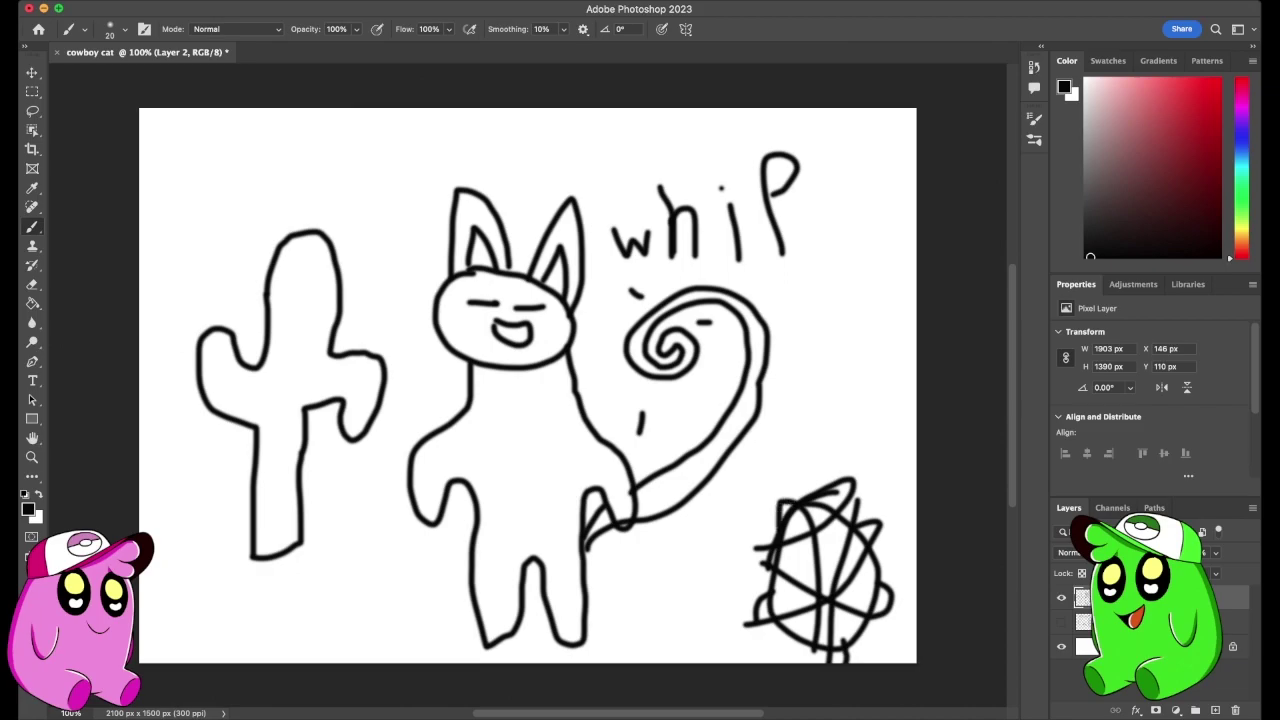
pyautogui.moveTo(868, 648)
pyautogui.mouseDown()
pyautogui.moveTo(798, 558)
pyautogui.moveTo(770, 482)
pyautogui.moveTo(818, 512)
pyautogui.mouseUp()
pyautogui.moveTo(772, 598)
pyautogui.mouseDown()
pyautogui.moveTo(856, 596)
pyautogui.moveTo(873, 552)
pyautogui.mouseUp()
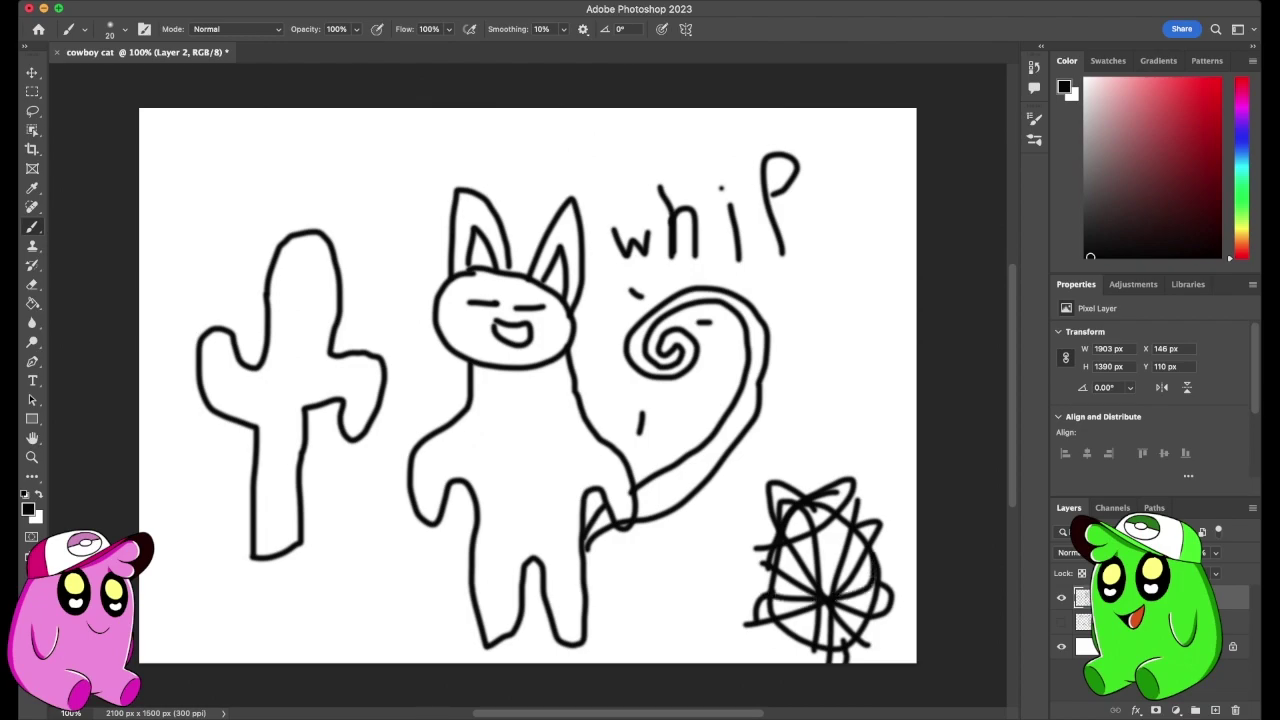
pyautogui.moveTo(852, 502)
pyautogui.mouseDown()
pyautogui.moveTo(766, 656)
pyautogui.moveTo(810, 640)
pyautogui.mouseUp()
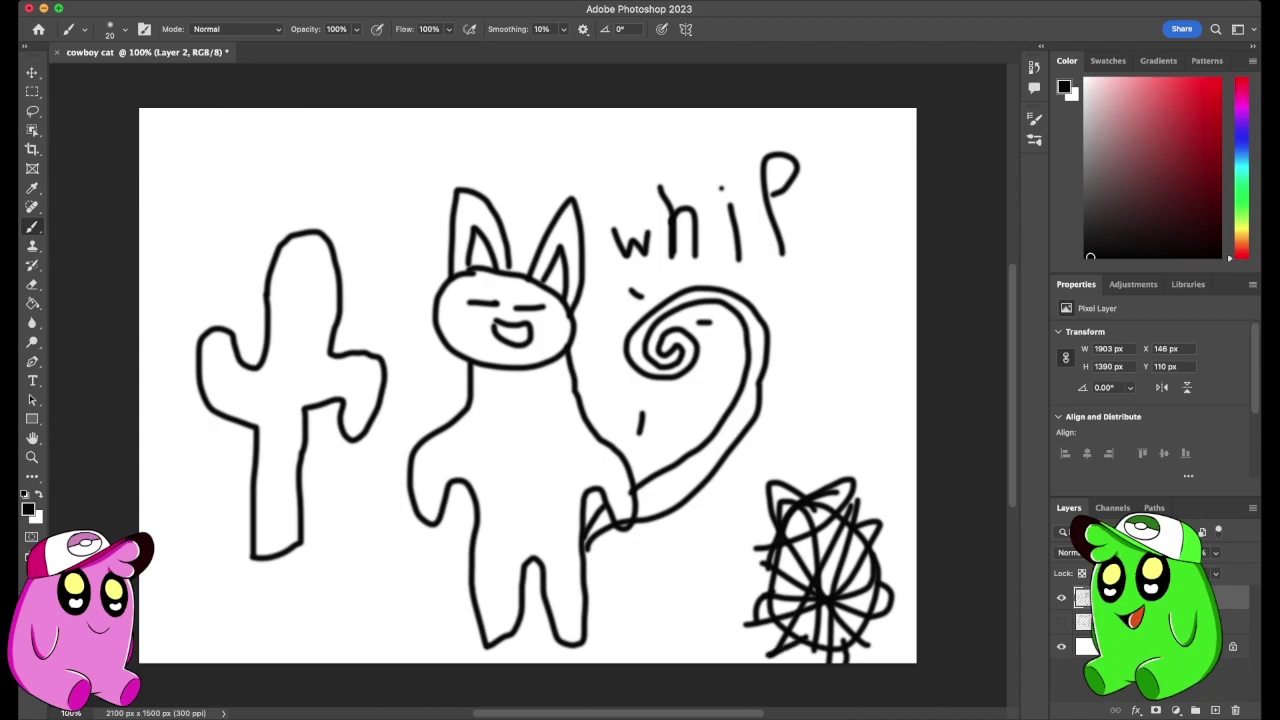
pyautogui.moveTo(865, 451)
pyautogui.mouseDown()
pyautogui.moveTo(878, 438)
pyautogui.moveTo(883, 466)
pyautogui.moveTo(893, 454)
pyautogui.mouseUp()
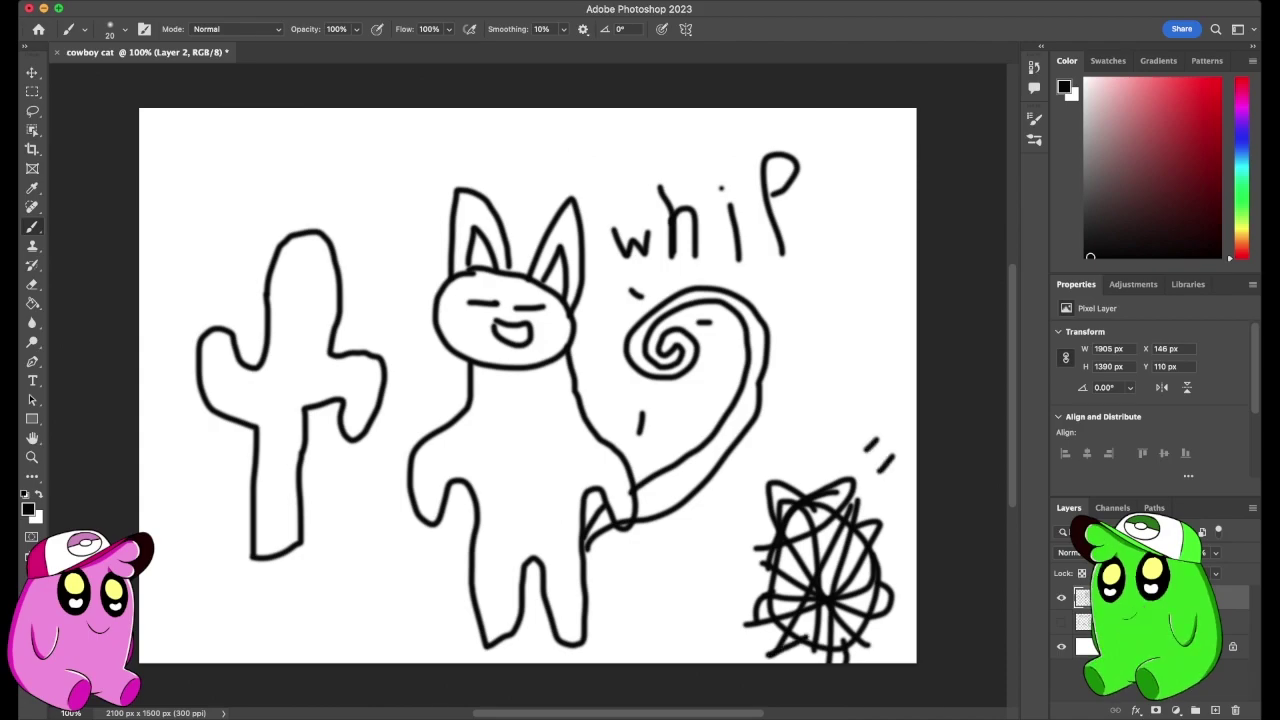
pyautogui.moveTo(880, 507); pyautogui.dragTo(896, 494)
# Hand-letter the title "Mr. Cow" above the cat's ears.
pyautogui.moveTo(400, 195)
pyautogui.mouseDown()
pyautogui.moveTo(419, 166)
pyautogui.moveTo(417, 146)
pyautogui.moveTo(441, 158)
pyautogui.moveTo(465, 155)
pyautogui.moveTo(486, 126)
pyautogui.mouseUp()
pyautogui.click(485, 146)
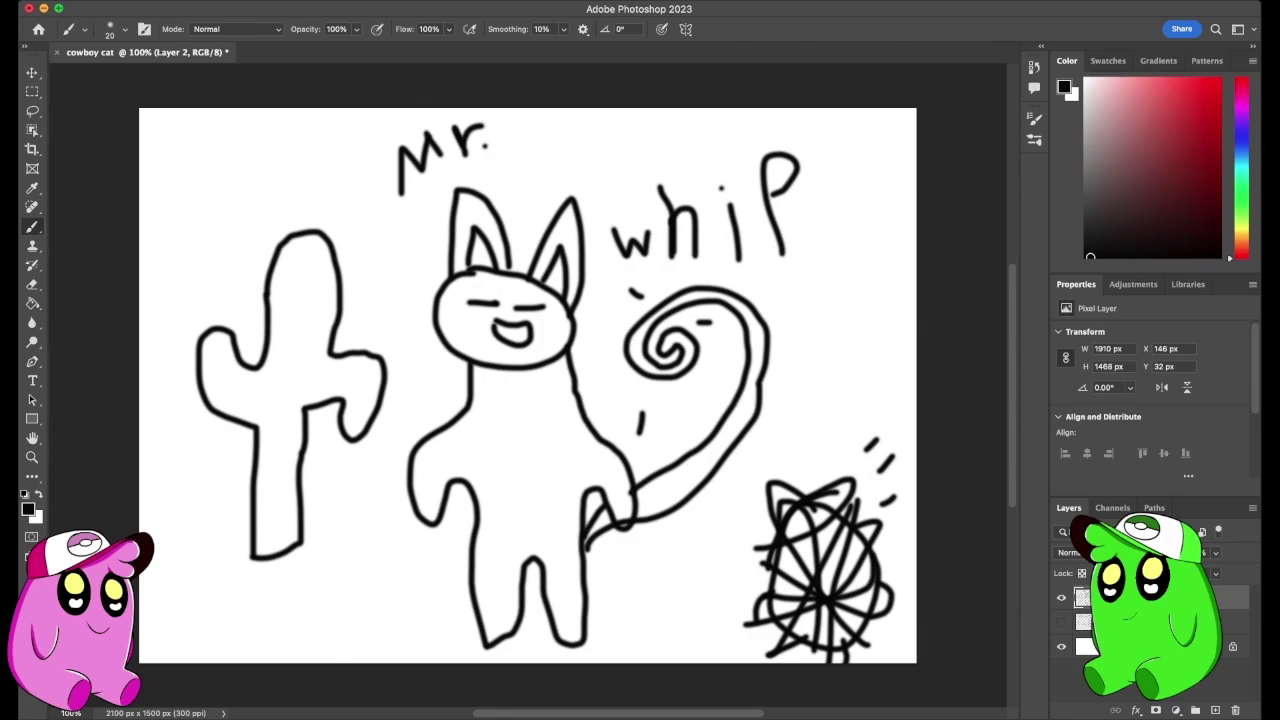
pyautogui.moveTo(524, 120)
pyautogui.mouseDown()
pyautogui.moveTo(508, 127)
pyautogui.moveTo(520, 166)
pyautogui.moveTo(562, 168)
pyautogui.moveTo(558, 141)
pyautogui.moveTo(582, 132)
pyautogui.moveTo(603, 152)
pyautogui.moveTo(638, 118)
pyautogui.mouseUp()
pyautogui.moveTo(506, 398)
pyautogui.mouseDown()
pyautogui.moveTo(544, 450)
pyautogui.moveTo(558, 441)
pyautogui.moveTo(556, 379)
pyautogui.moveTo(512, 398)
pyautogui.mouseUp()
pyautogui.moveTo(448, 478)
pyautogui.mouseDown()
pyautogui.moveTo(447, 436)
pyautogui.moveTo(461, 443)
pyautogui.moveTo(471, 490)
pyautogui.mouseUp()
pyautogui.press('super+z')
pyautogui.press('super+z')
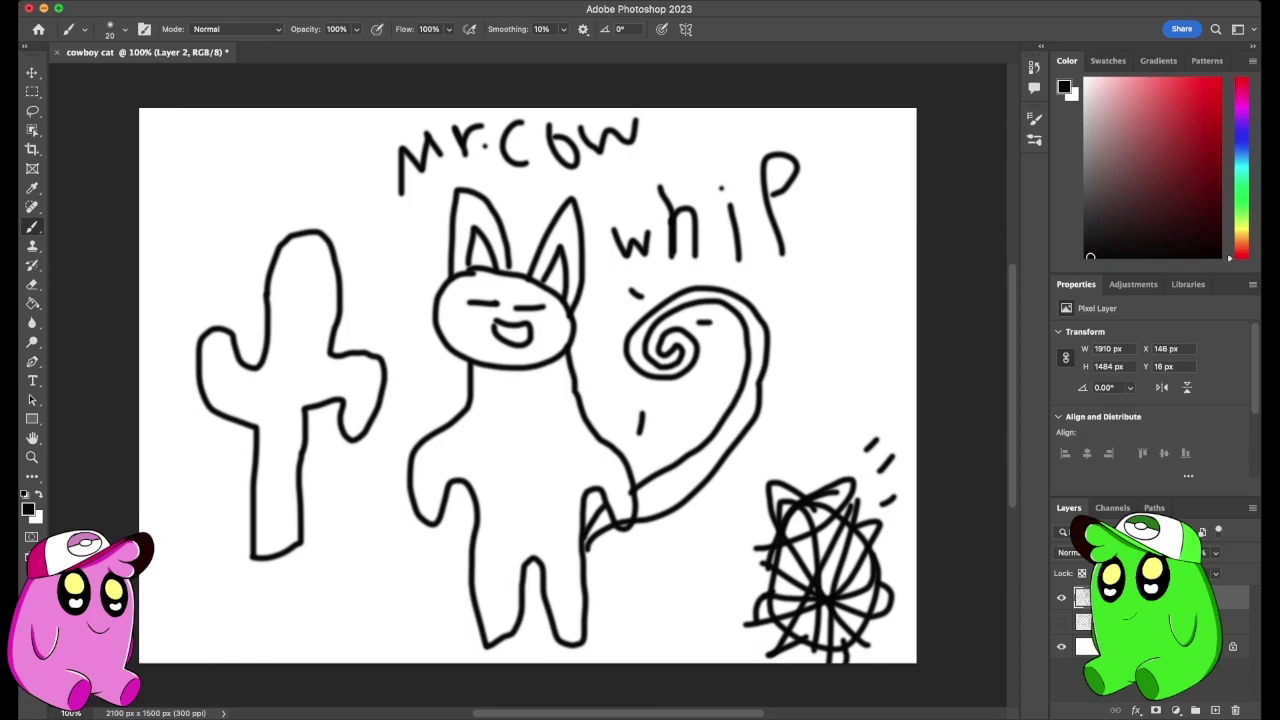
# Draw a small gun-like shape with a few strokes at the cat's paw on the cactus side.
pyautogui.moveTo(408, 532)
pyautogui.mouseDown()
pyautogui.moveTo(442, 521)
pyautogui.moveTo(458, 566)
pyautogui.mouseUp()
pyautogui.moveTo(446, 522)
pyautogui.mouseDown()
pyautogui.moveTo(455, 550)
pyautogui.moveTo(404, 530)
pyautogui.moveTo(426, 536)
pyautogui.moveTo(460, 518)
pyautogui.moveTo(468, 550)
pyautogui.mouseUp()
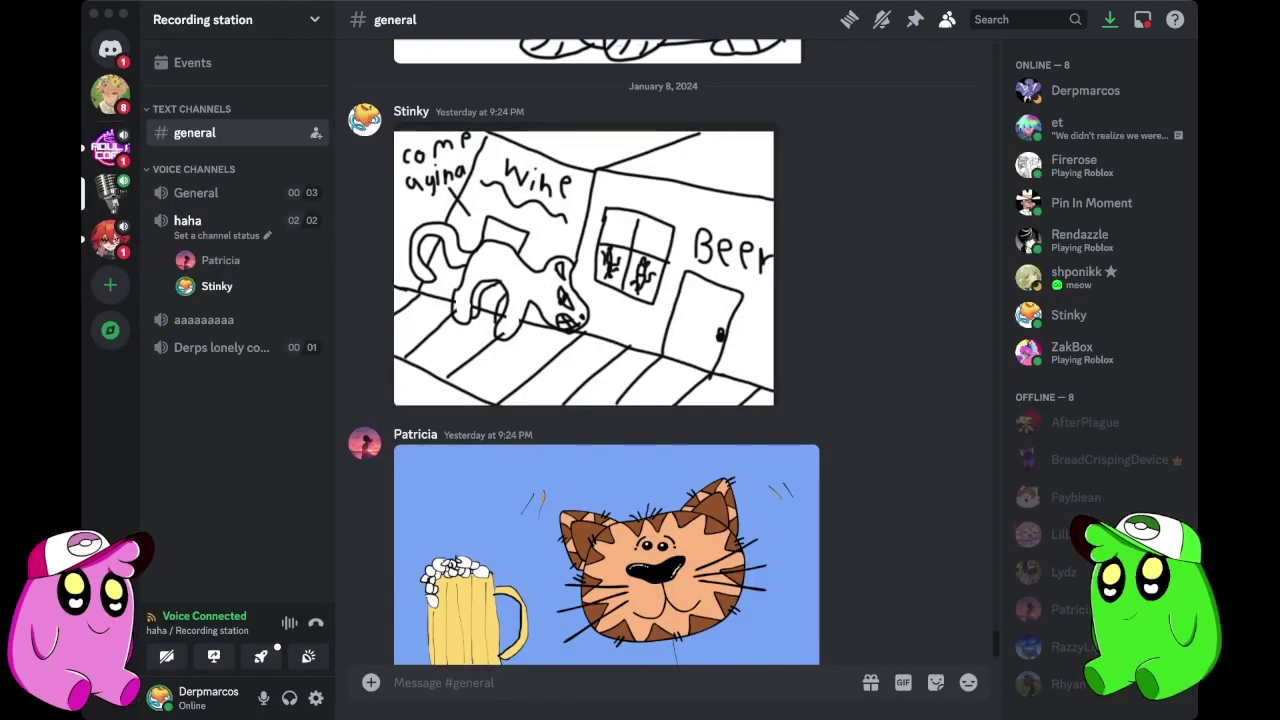
# Switch to Discord and post the copied cat drawing in the #general channel.
pyautogui.click(371, 682)
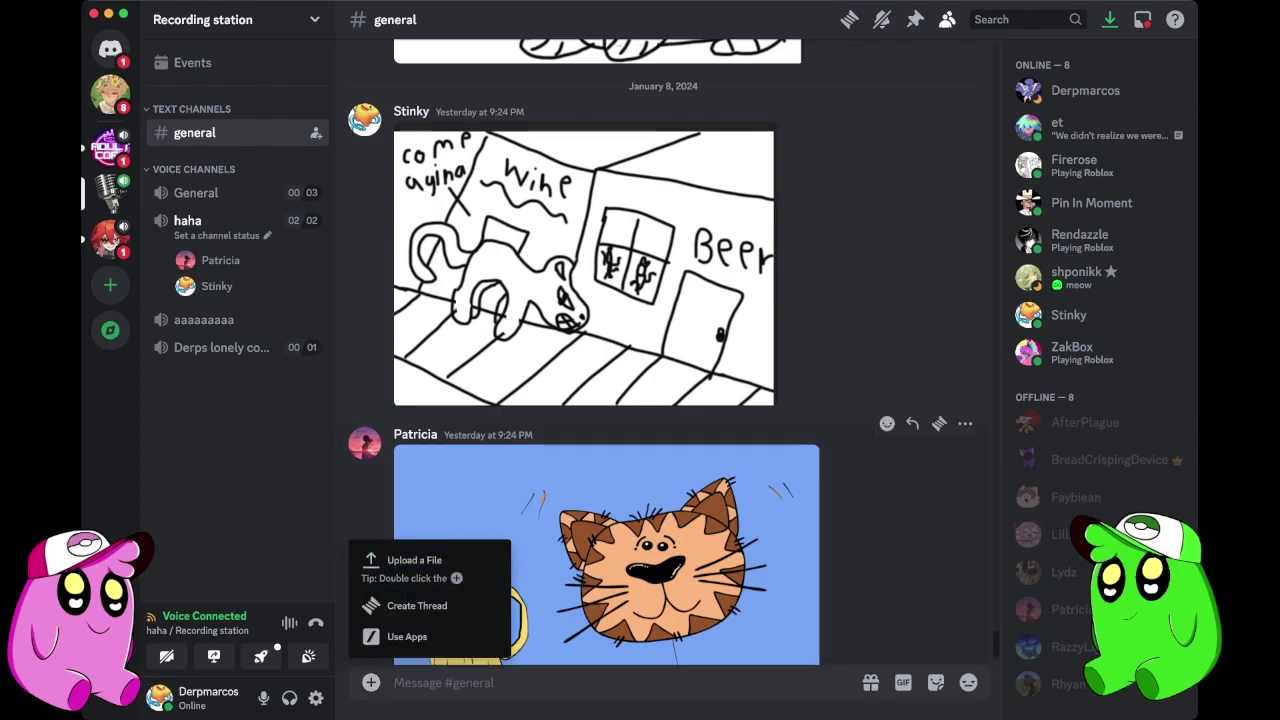
pyautogui.press('Escape')
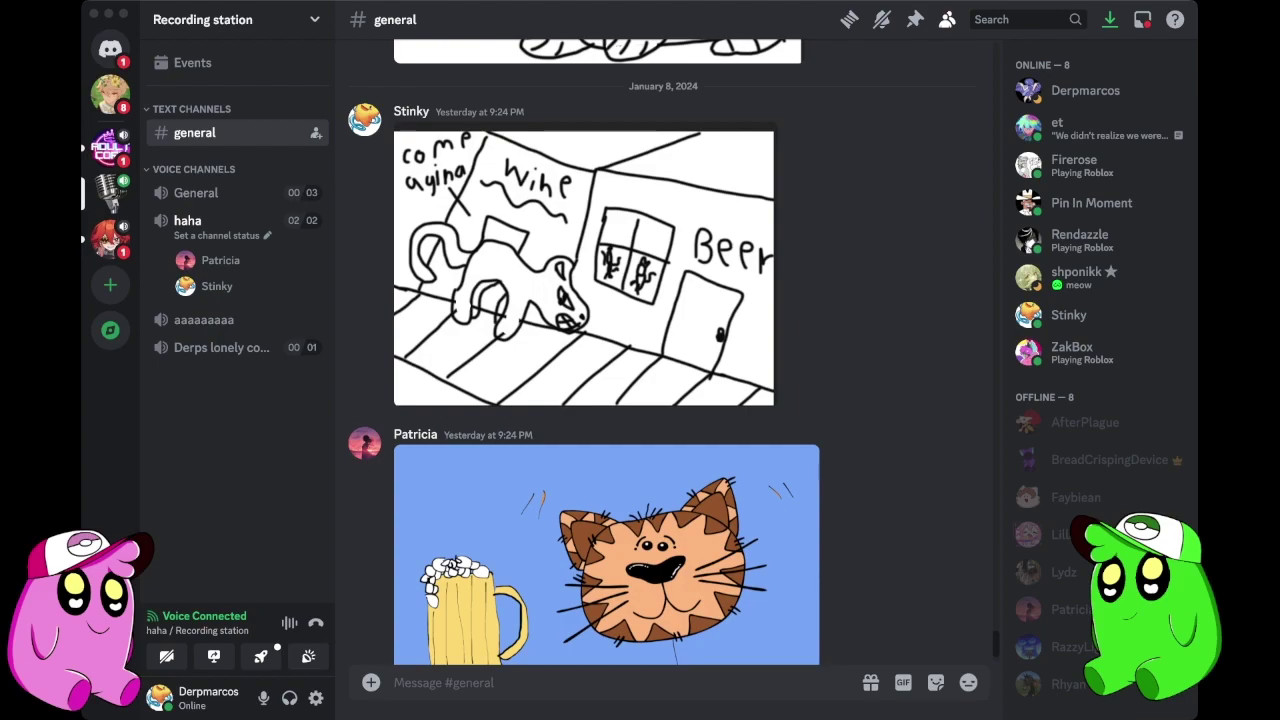
pyautogui.press('super+v')
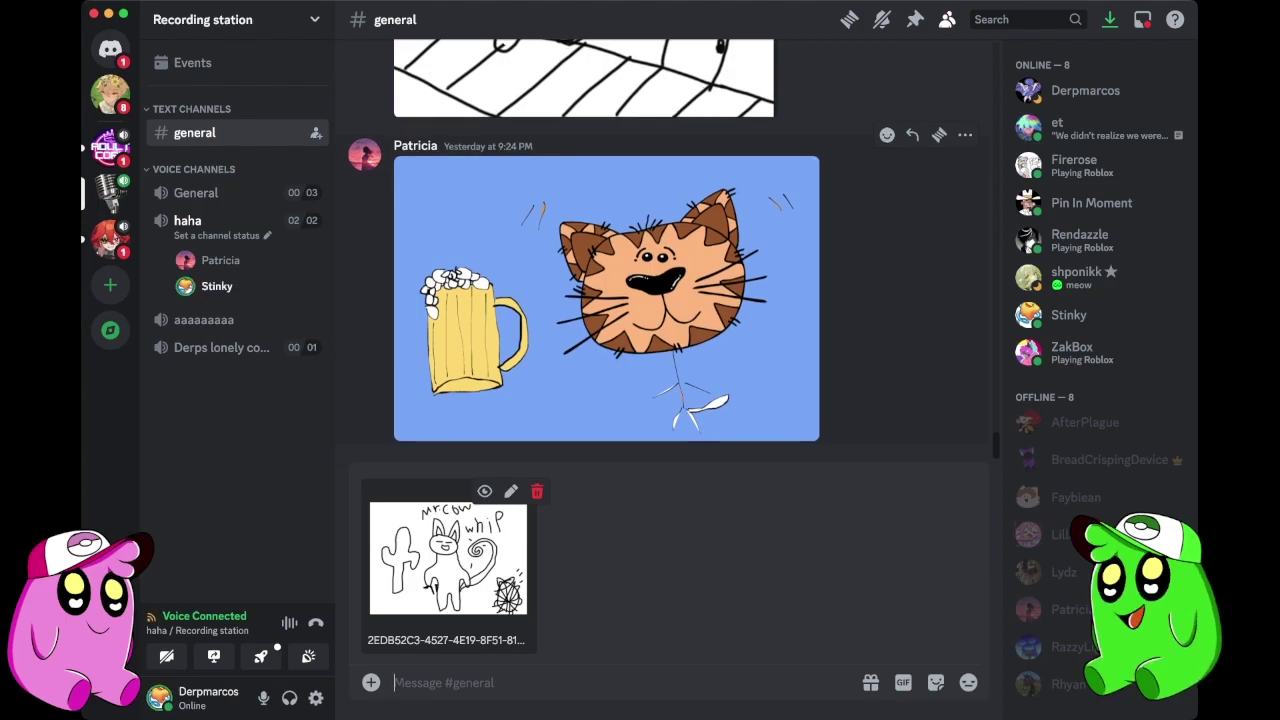
pyautogui.press('Return')
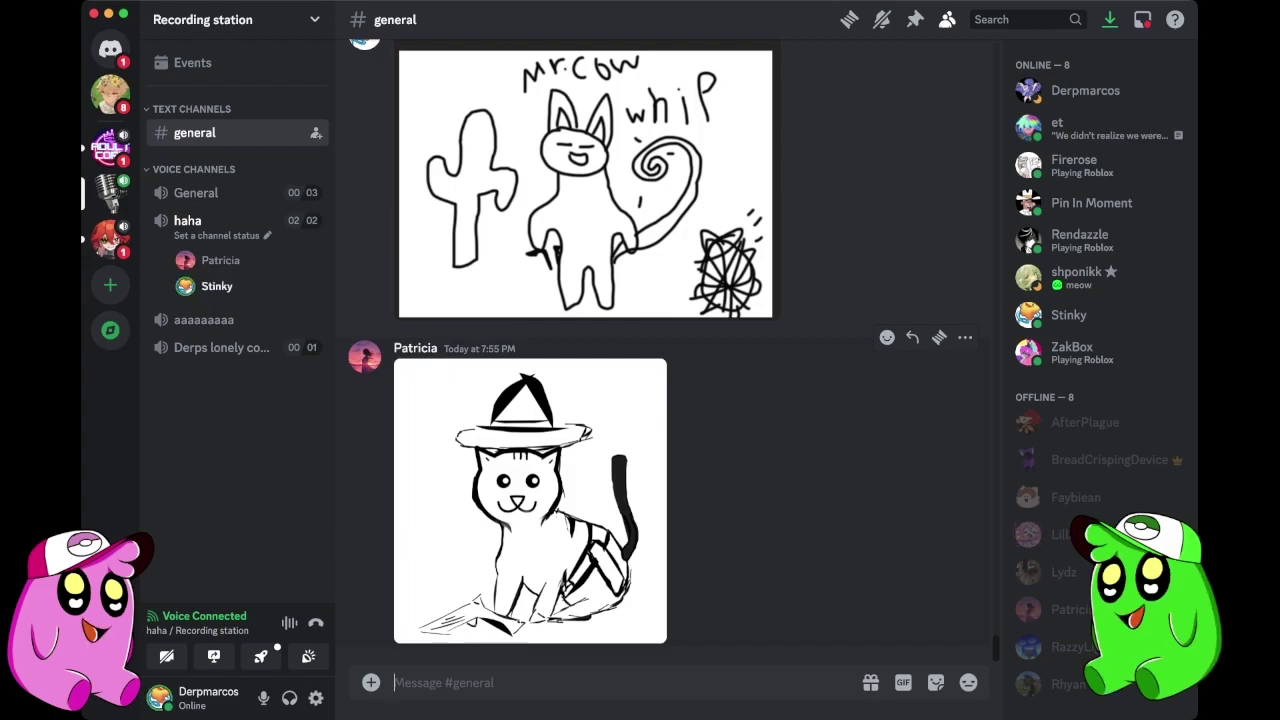
pyautogui.scroll(2, 660, 352)
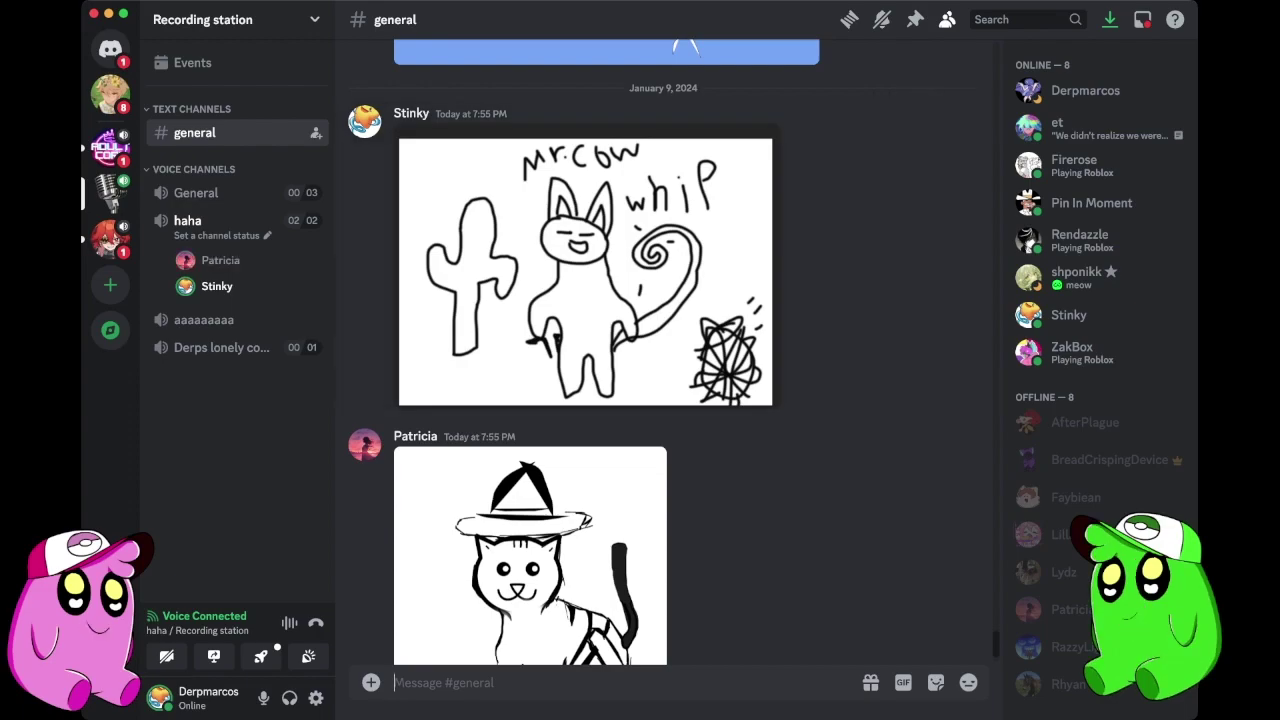
pyautogui.scroll(-2, 660, 352)
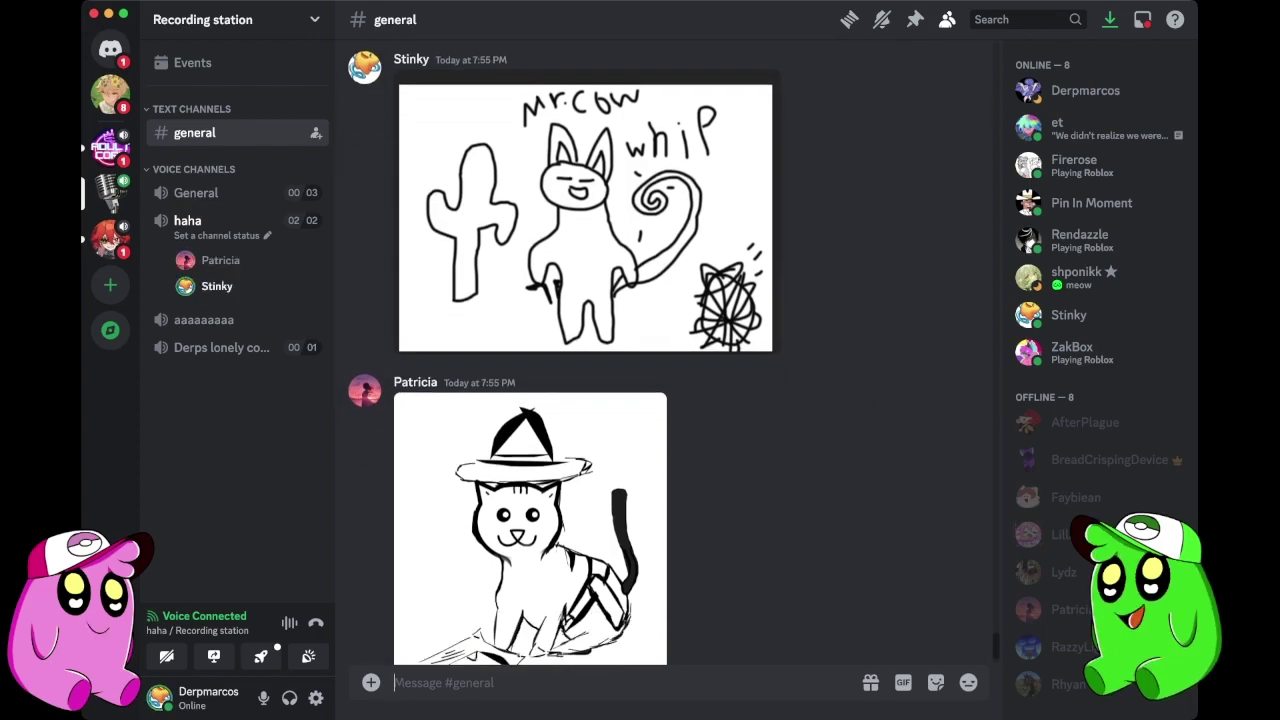